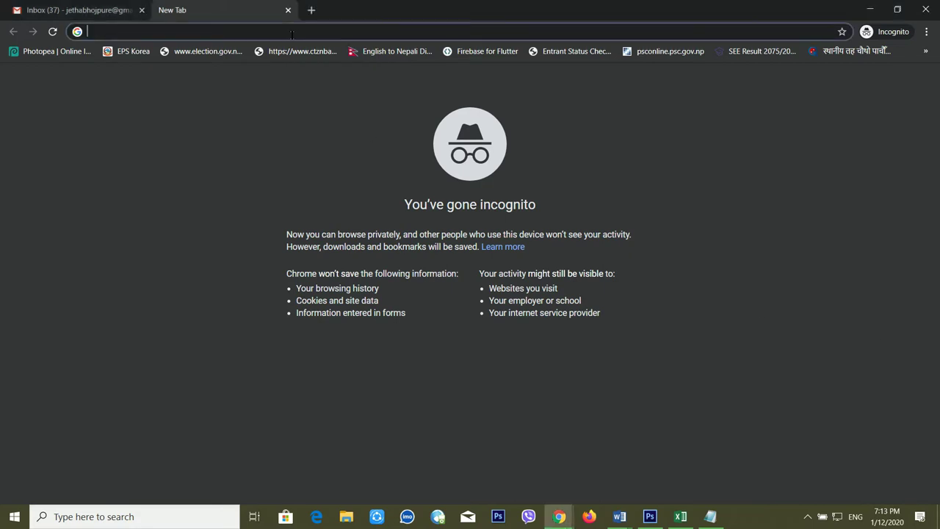
# Load yahoo.com in the incognito Chrome tab.
pyautogui.write('yahoo.com')
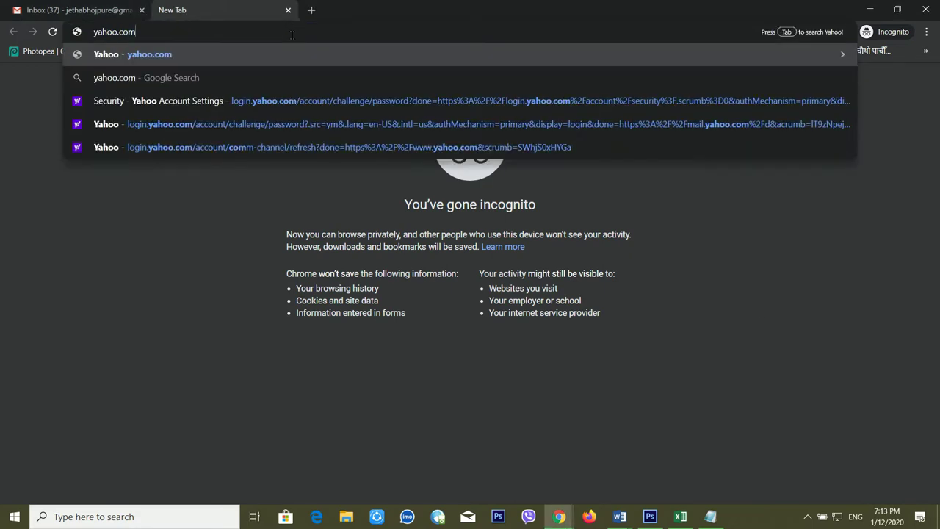
pyautogui.press('Return')
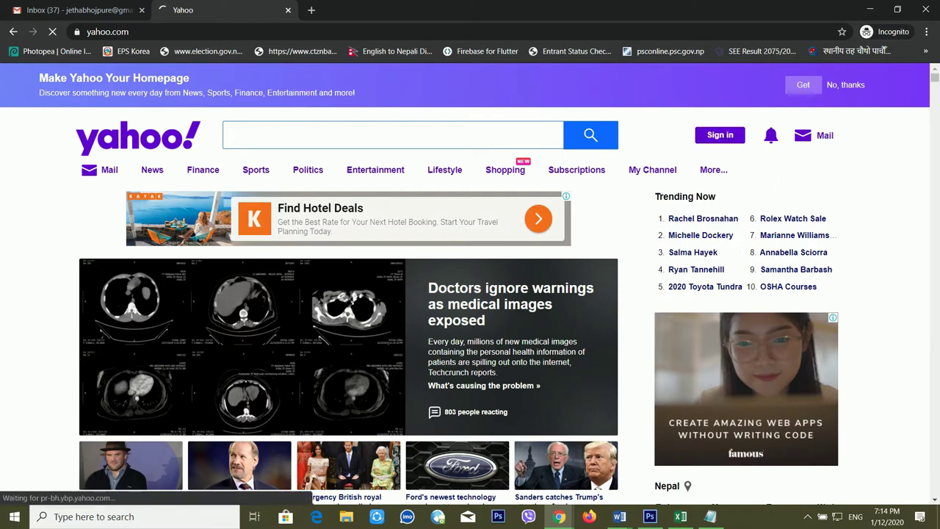
# Enter the account username on Yahoo sign-in with Stay signed in turned off, and continue.
pyautogui.click(722, 137)
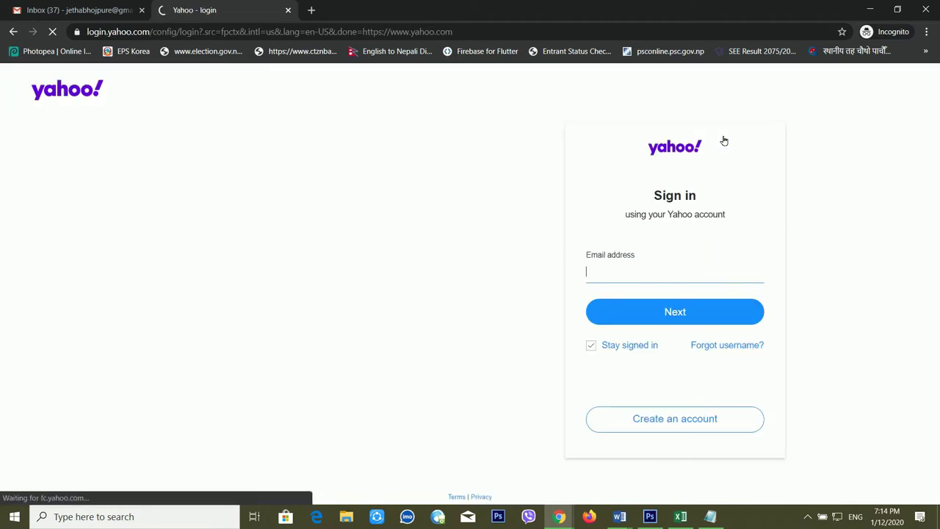
pyautogui.click(648, 278)
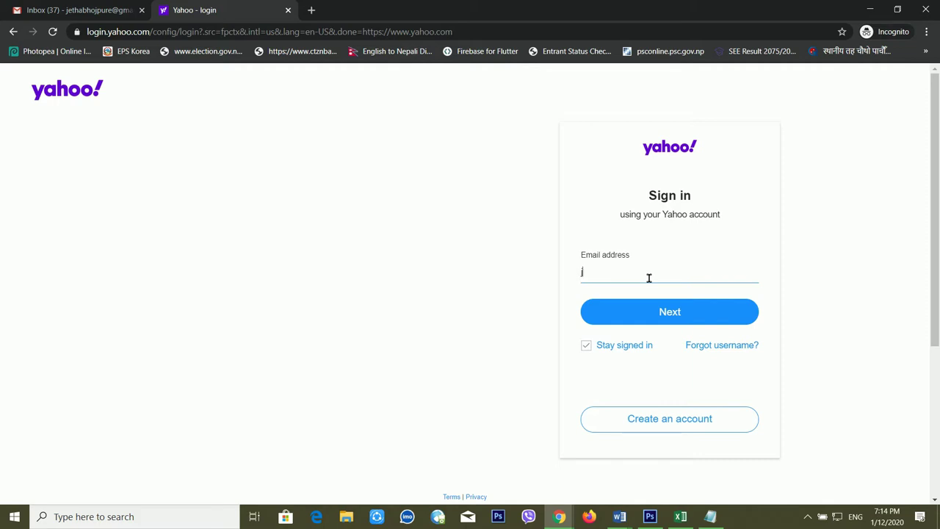
pyautogui.write('jetha')
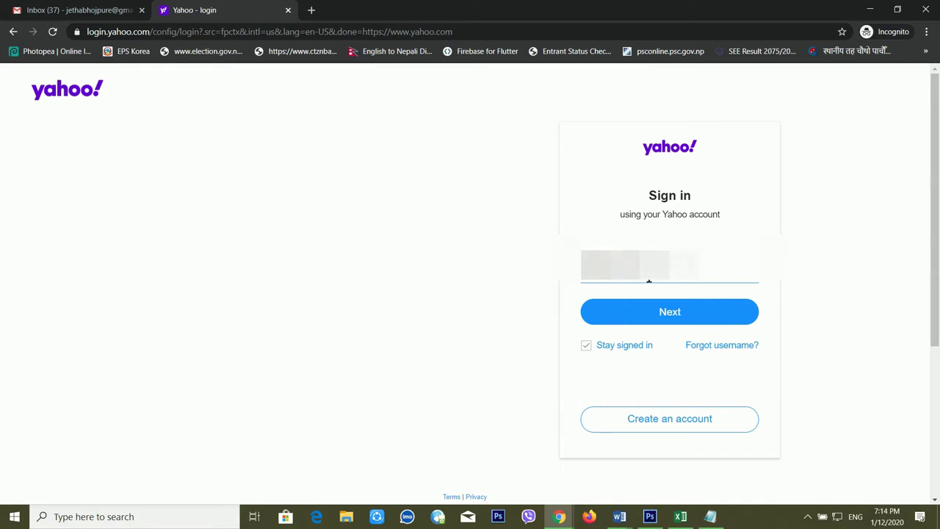
pyautogui.click(586, 348)
pyautogui.click(650, 325)
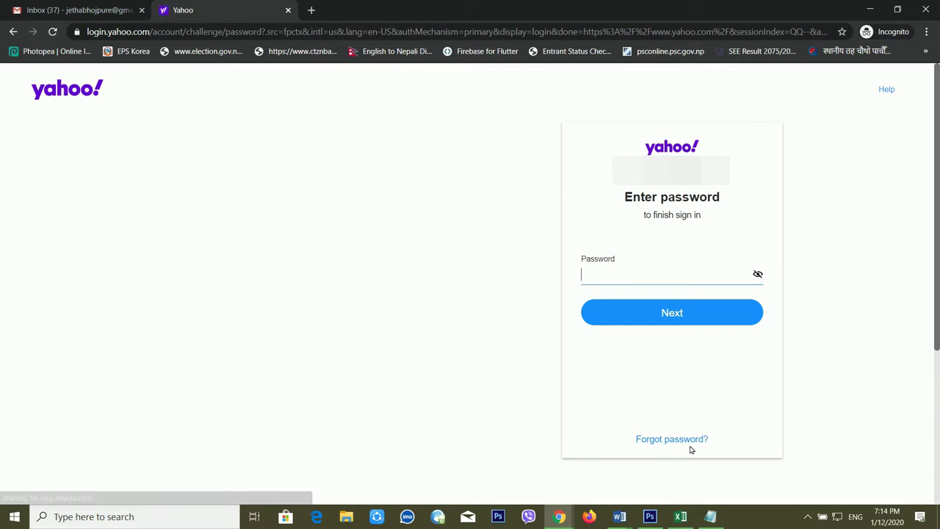
# Choose Forgot password? and request a verification code by email to the recovery Gmail address.
pyautogui.click(665, 439)
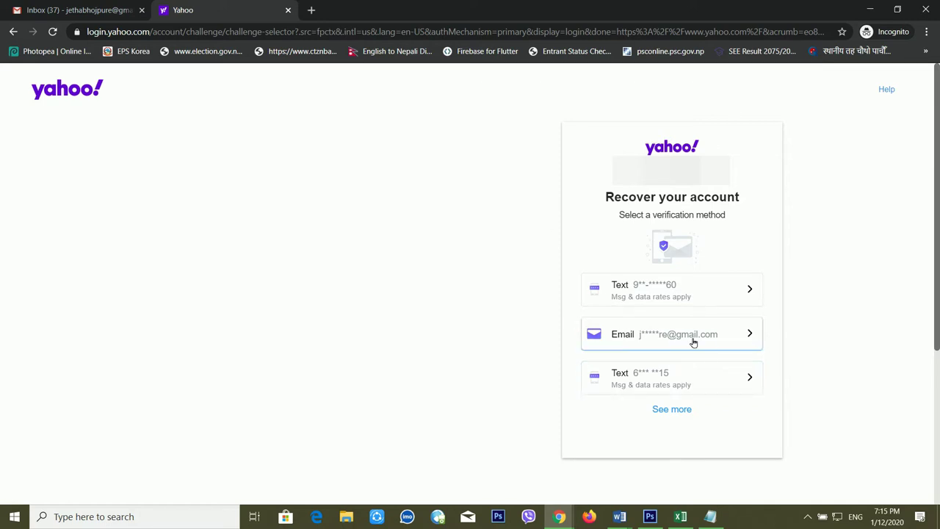
pyautogui.click(630, 344)
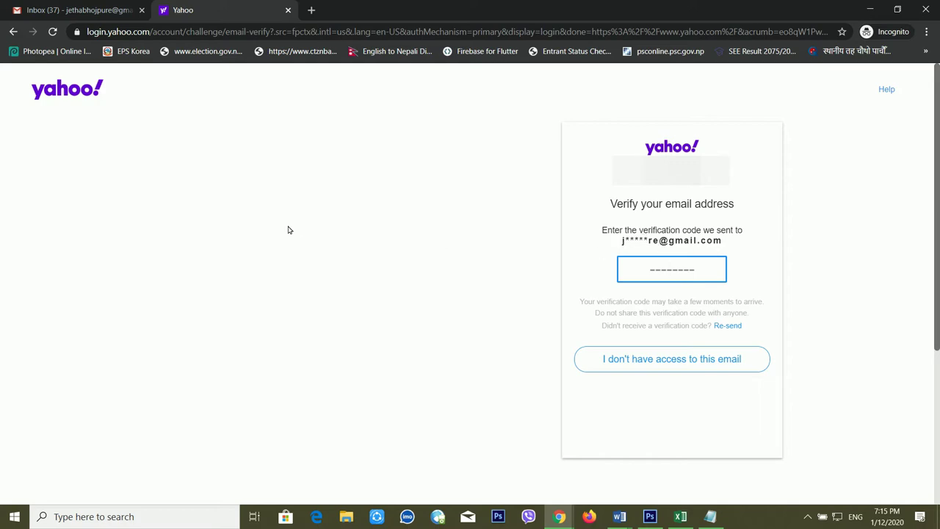
# Open the Yahoo verification email under Gmail's Updates category and copy its code.
pyautogui.click(74, 14)
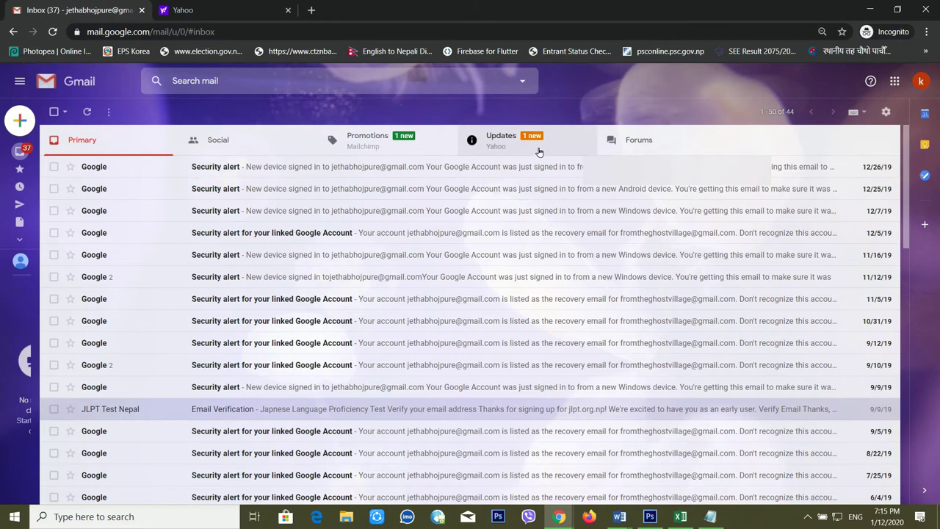
pyautogui.click(539, 152)
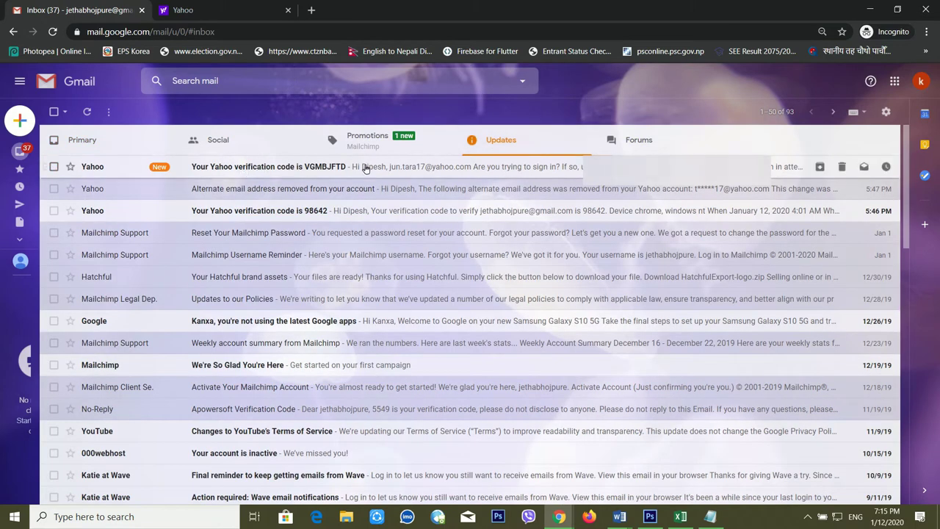
pyautogui.click(365, 168)
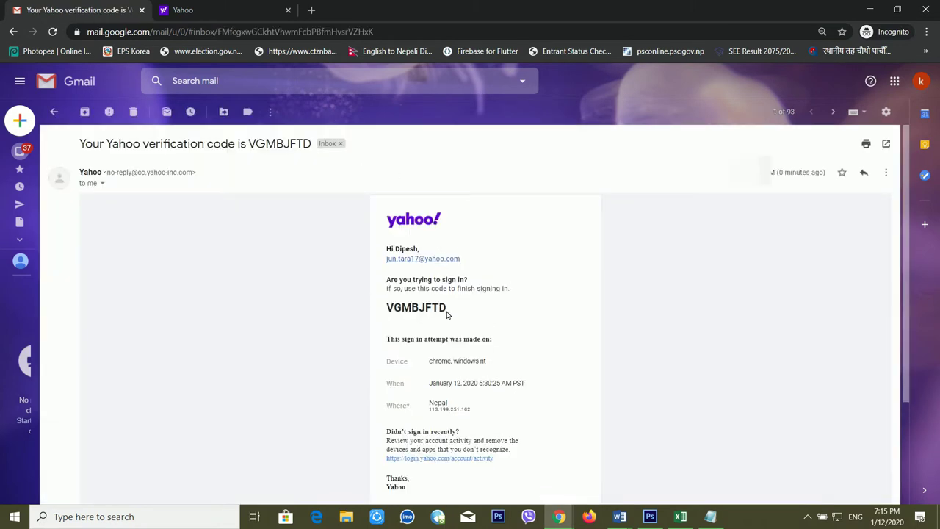
pyautogui.moveTo(447, 314); pyautogui.dragTo(390, 311)
pyautogui.rightClick(409, 314)
pyautogui.click(430, 320)
pyautogui.click(207, 9)
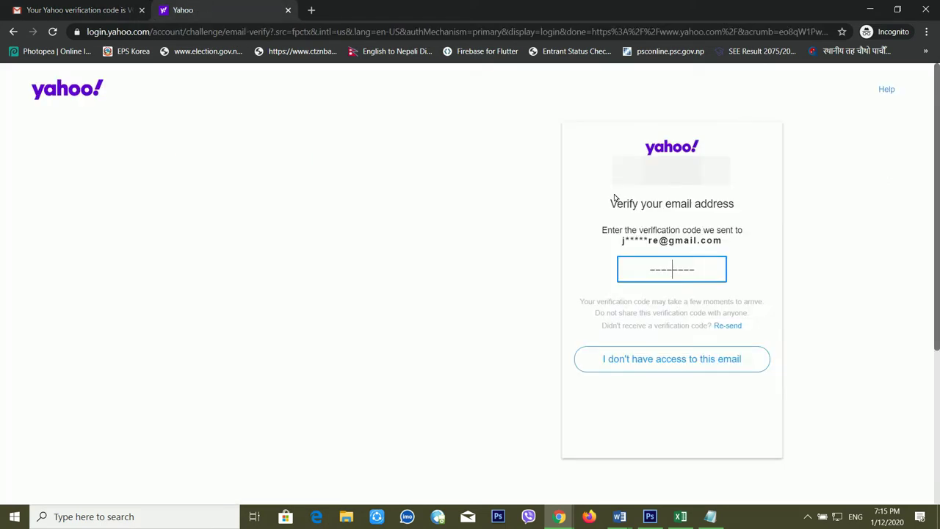
pyautogui.hotkey('ctrl', 'v')
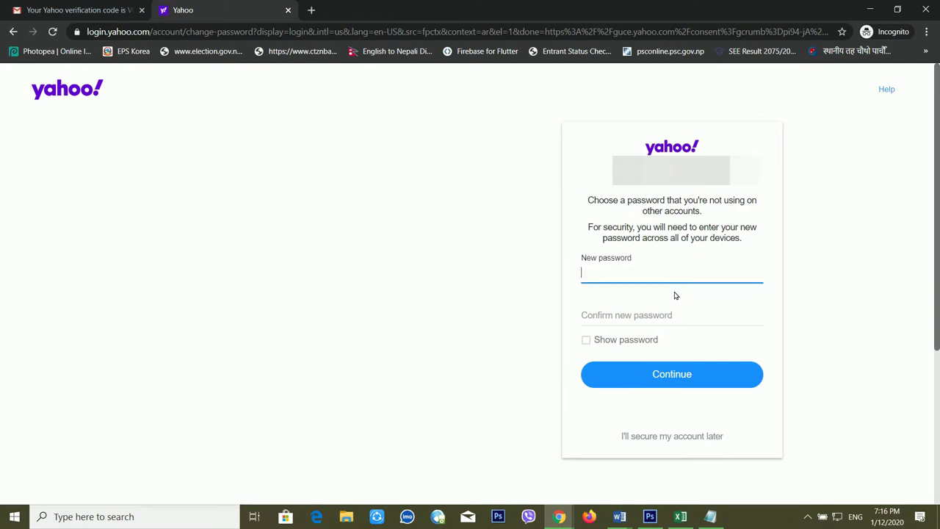
# Enter the new password and a matching confirmation, correcting the mismatched entry, and submit.
pyautogui.write('•••••••')
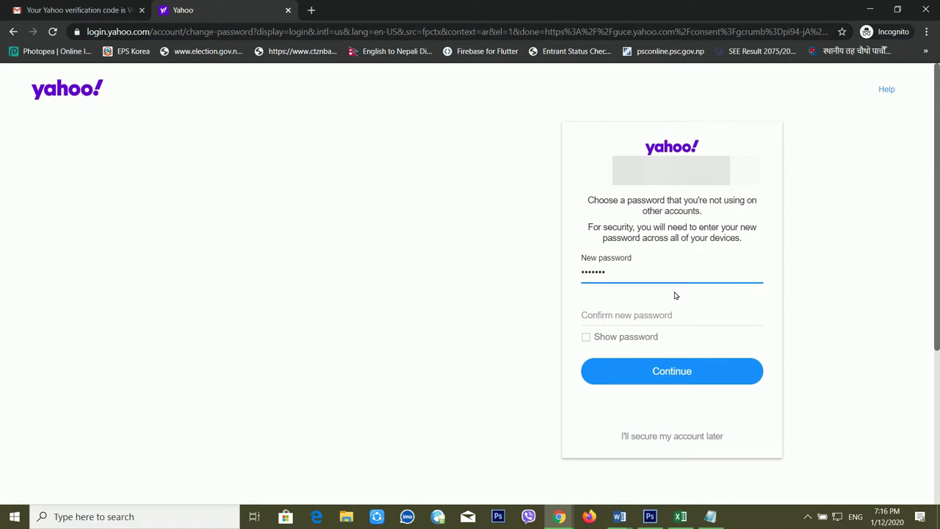
pyautogui.write('••')
pyautogui.press('Tab')
pyautogui.write('•••••••')
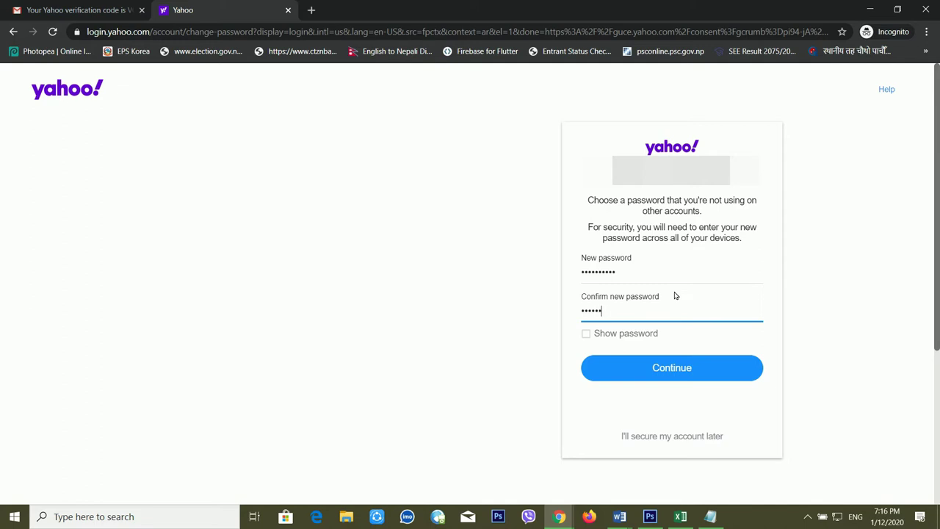
pyautogui.click(676, 371)
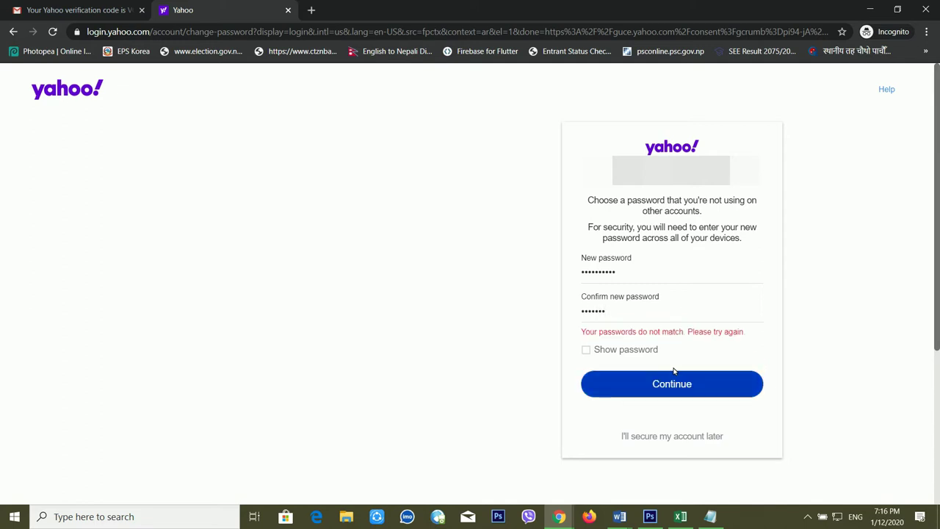
pyautogui.click(659, 282)
pyautogui.moveTo(630, 311); pyautogui.dragTo(556, 302)
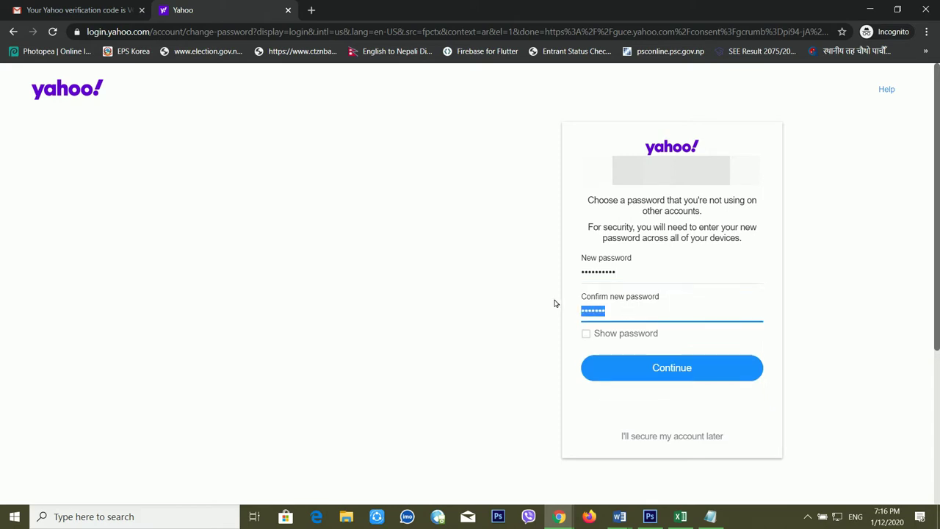
pyautogui.write('•')
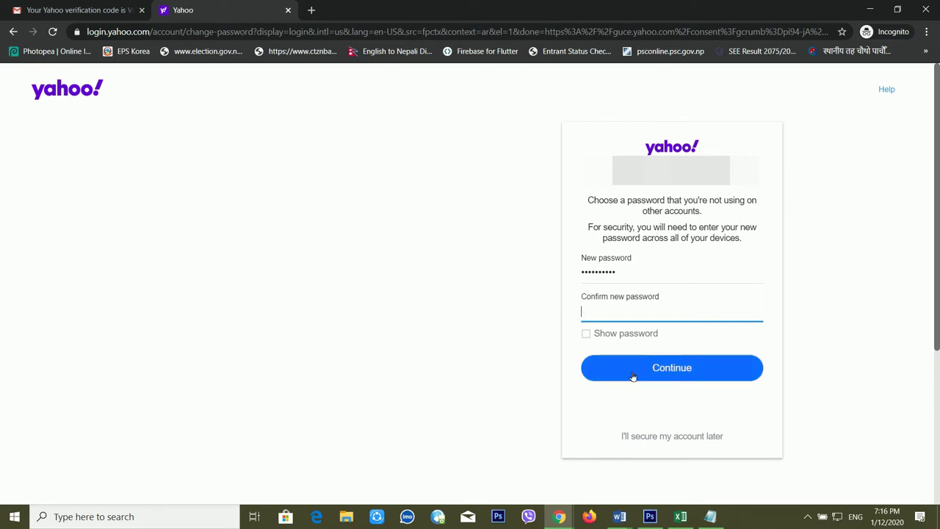
pyautogui.write('••••••••••')
pyautogui.click(634, 376)
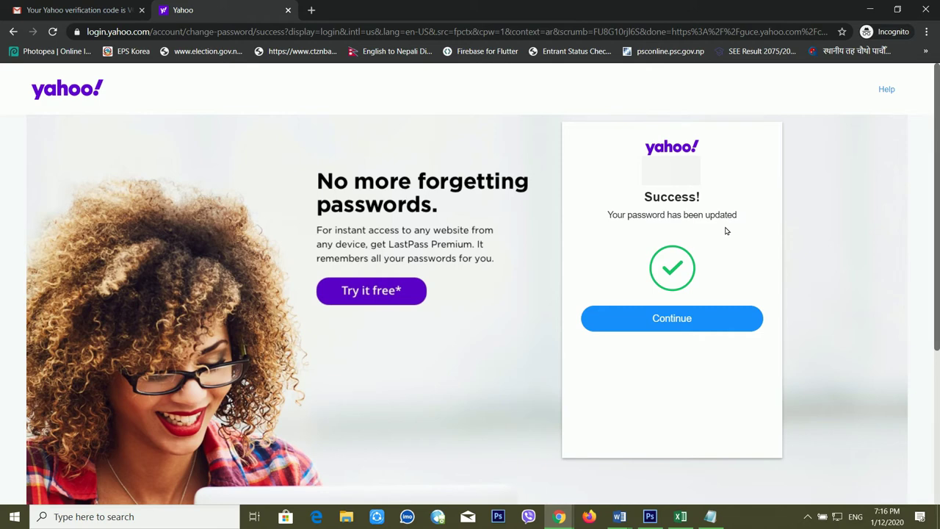
# Continue past the password success message and confirm the recovery info looks good.
pyautogui.click(651, 323)
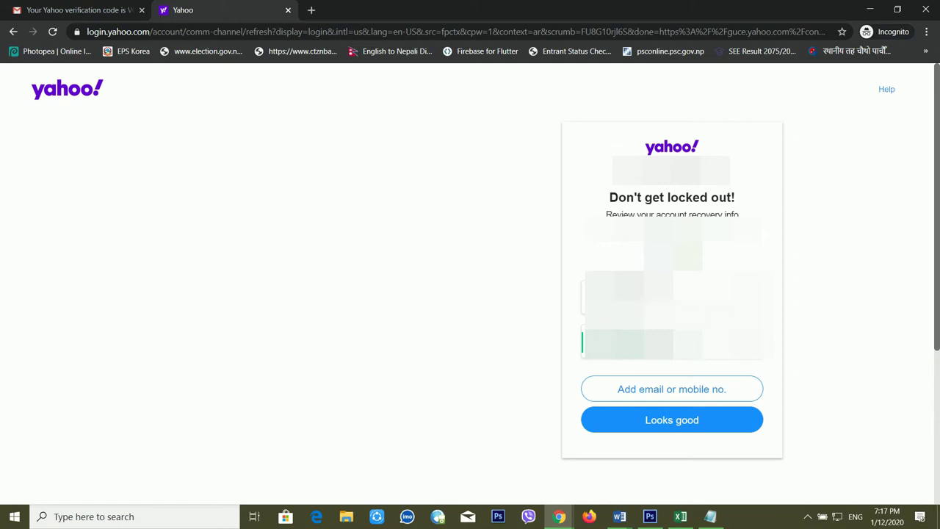
pyautogui.click(667, 429)
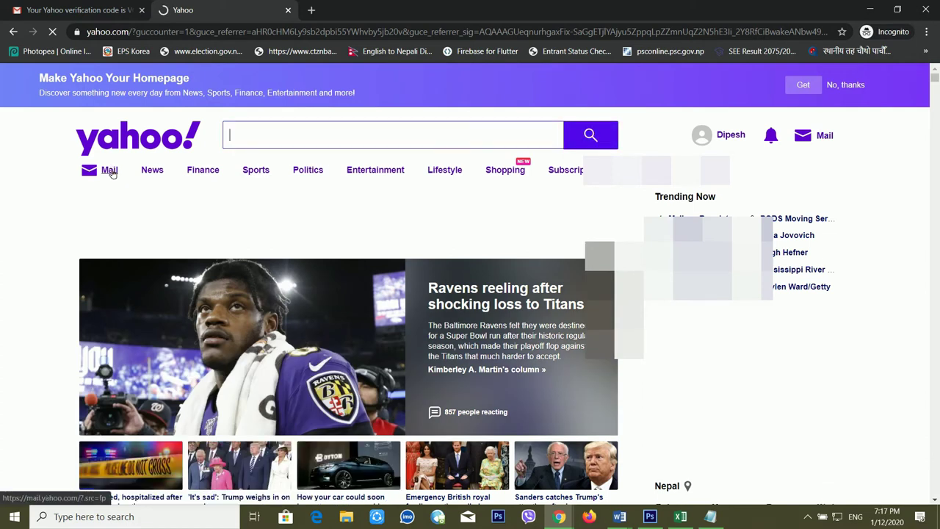
# Open Yahoo Mail and pull down the profile's account menu.
pyautogui.click(815, 142)
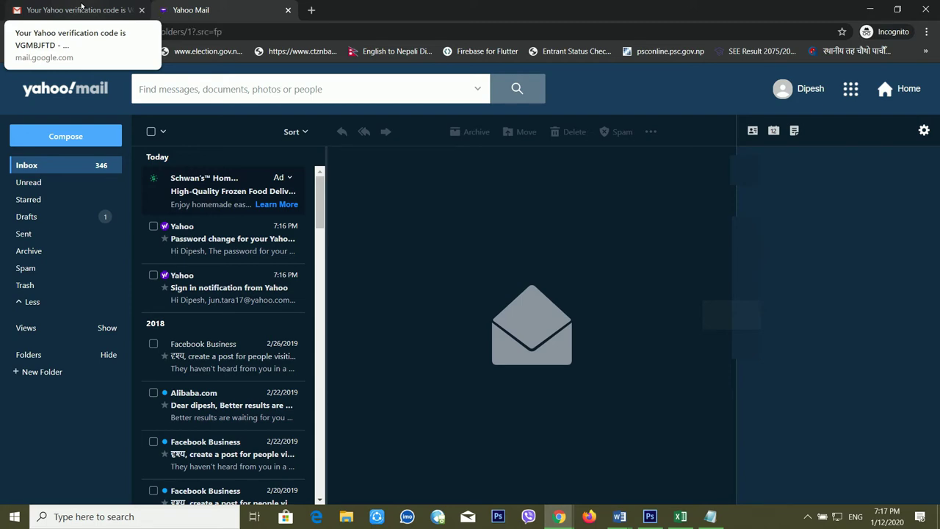
pyautogui.click(81, 10)
pyautogui.click(198, 10)
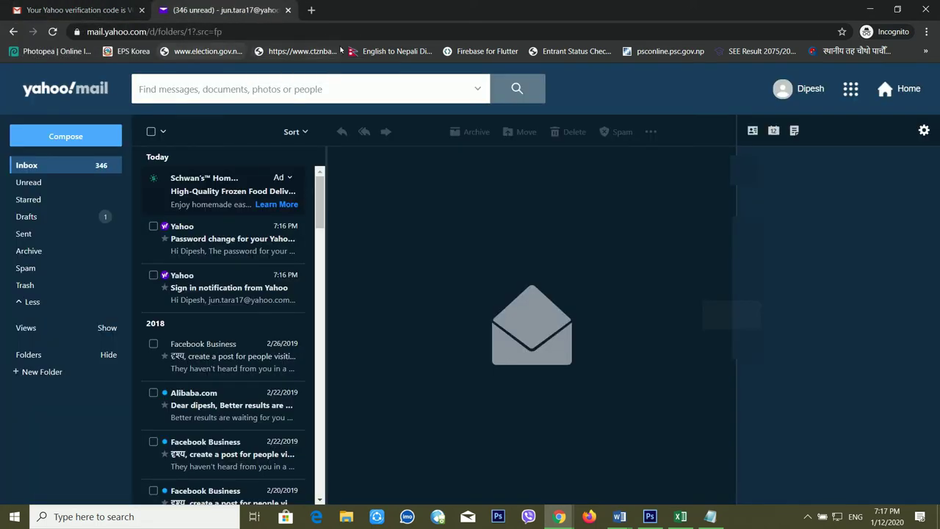
pyautogui.click(811, 89)
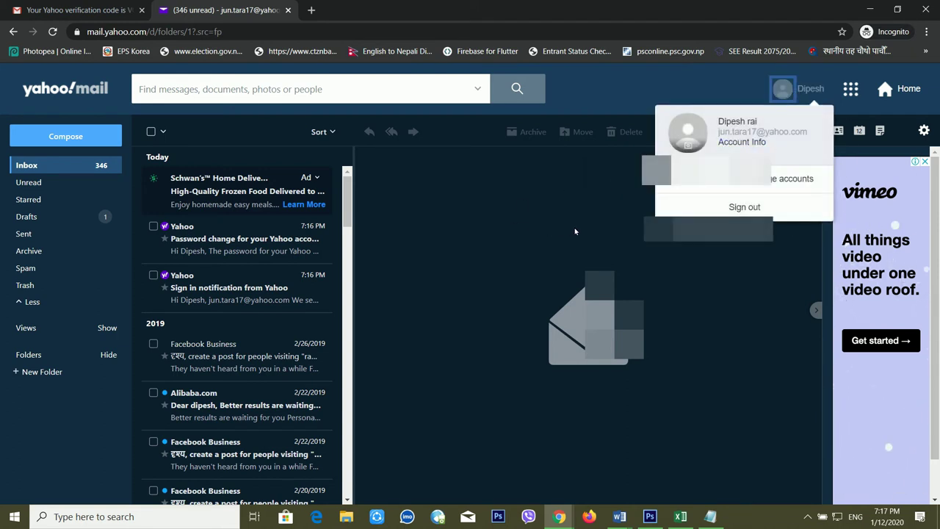
pyautogui.moveTo(793, 99)
# Go to Account Info, then its Account Security section, and review the sign-in settings.
pyautogui.click(743, 142)
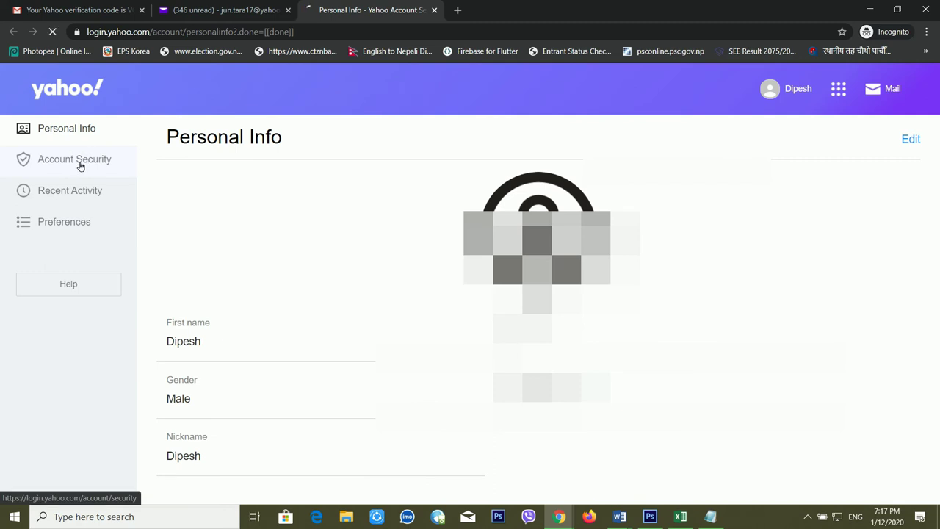
pyautogui.click(81, 166)
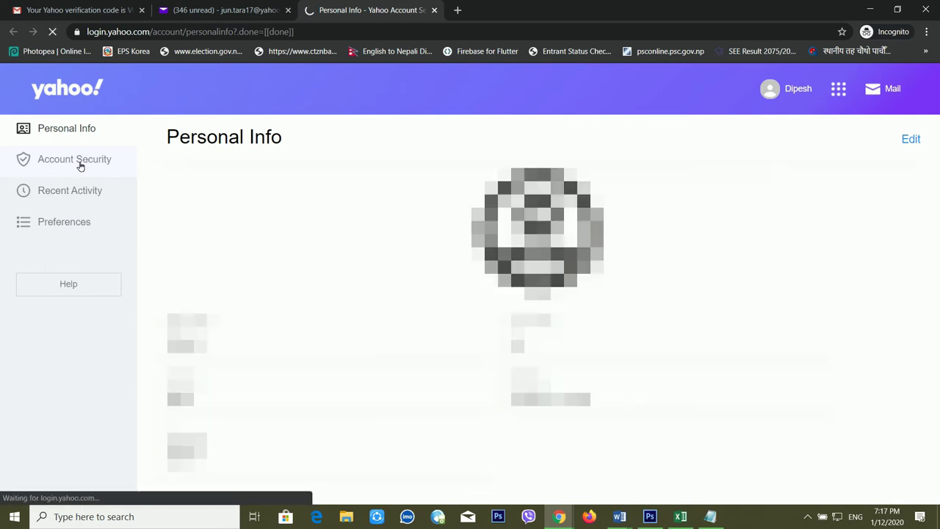
pyautogui.moveTo(184, 250); pyautogui.dragTo(220, 294)
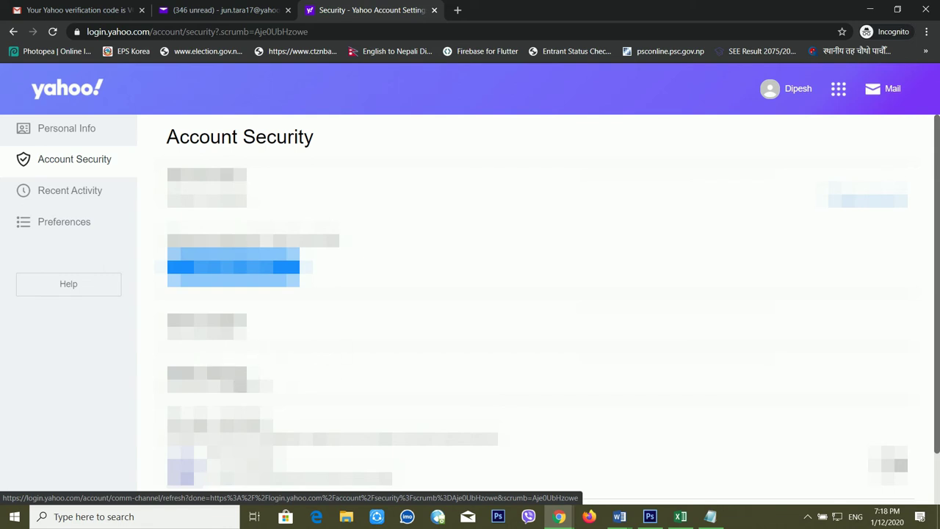
pyautogui.scroll(-1, 470, 308)
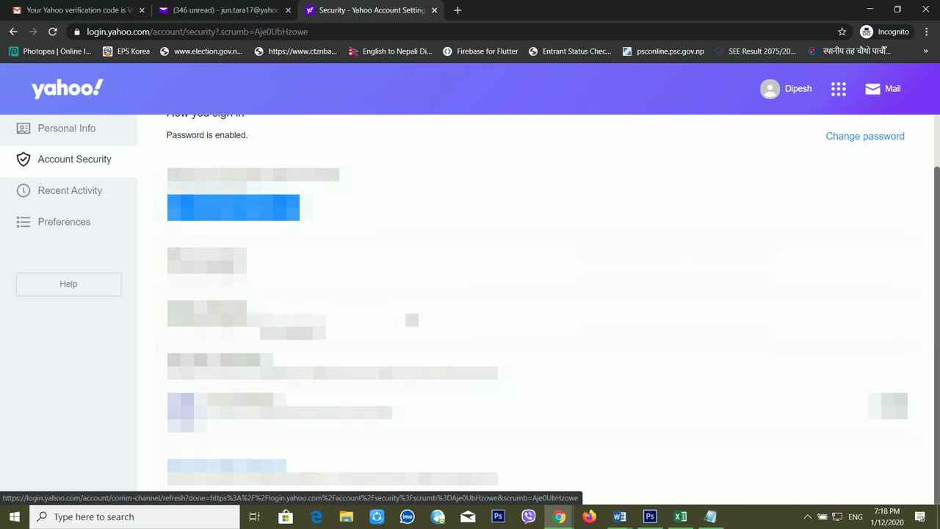
pyautogui.scroll(2, 536, 309)
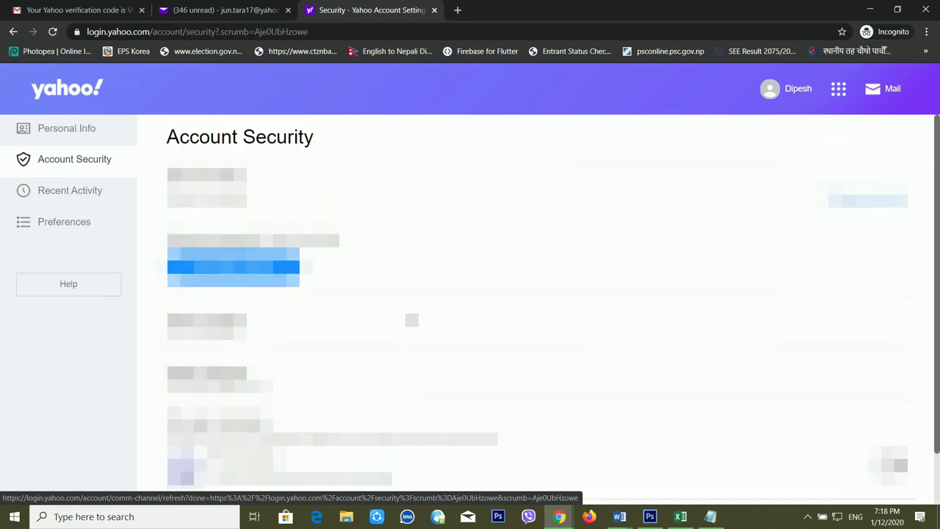